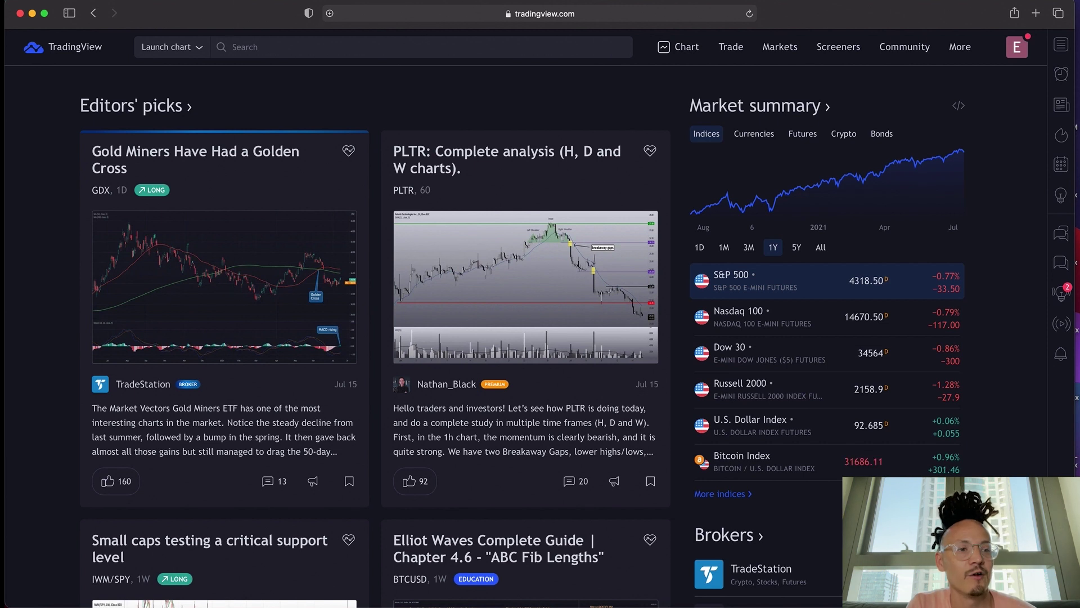
pyautogui.click(688, 48)
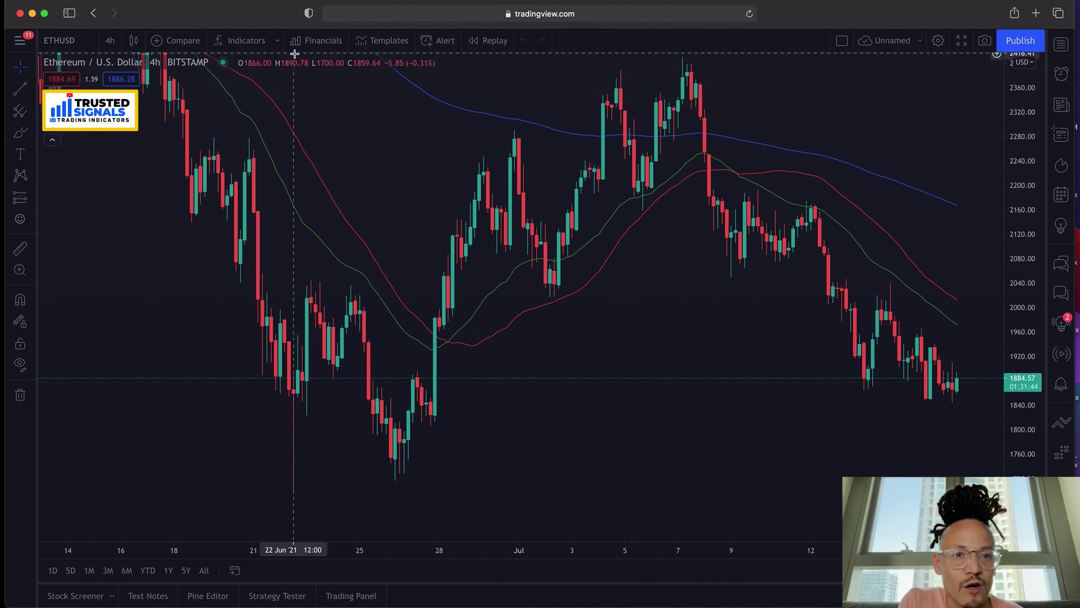
# Step: Change the ETHUSD 4h chart style from regular candles to Heikin Ashi
pyautogui.click(136, 44)
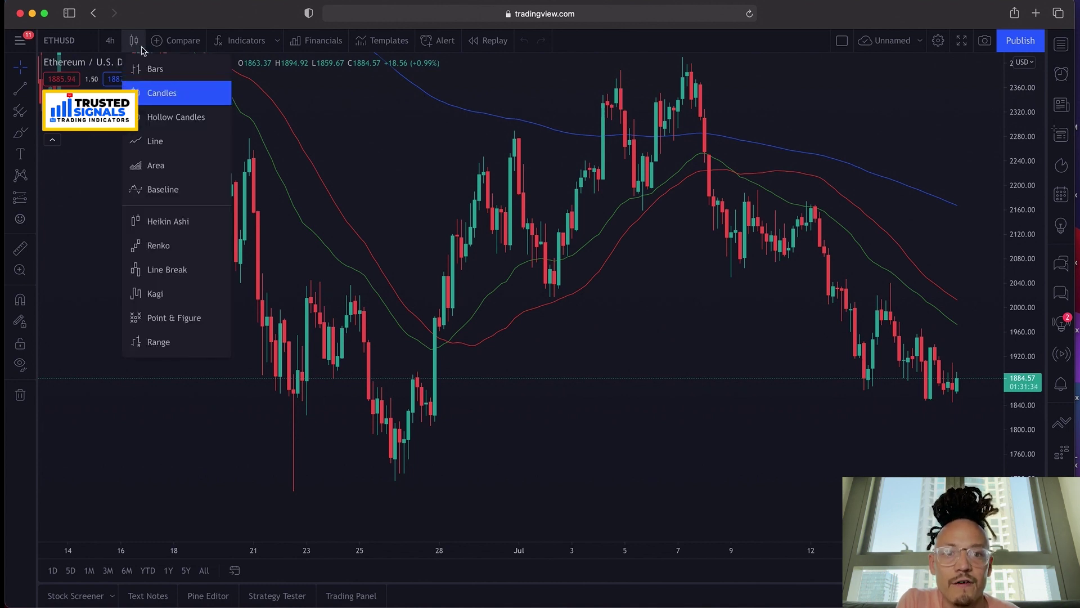
pyautogui.click(171, 222)
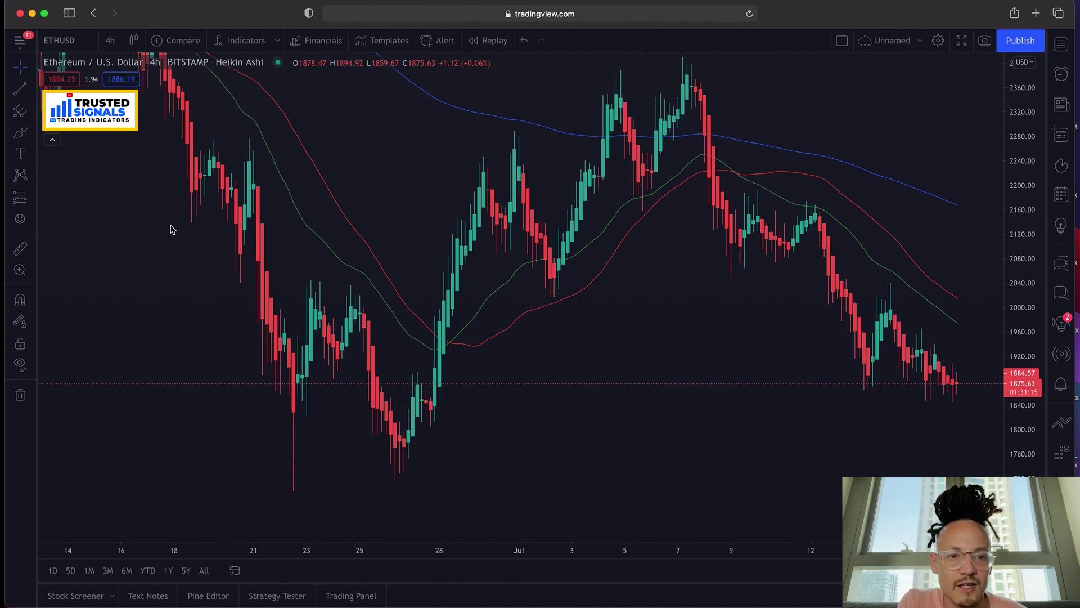
# Step: Show the empty notifications panel, check a screenshot in Preview, then return to Safari
pyautogui.click(1060, 387)
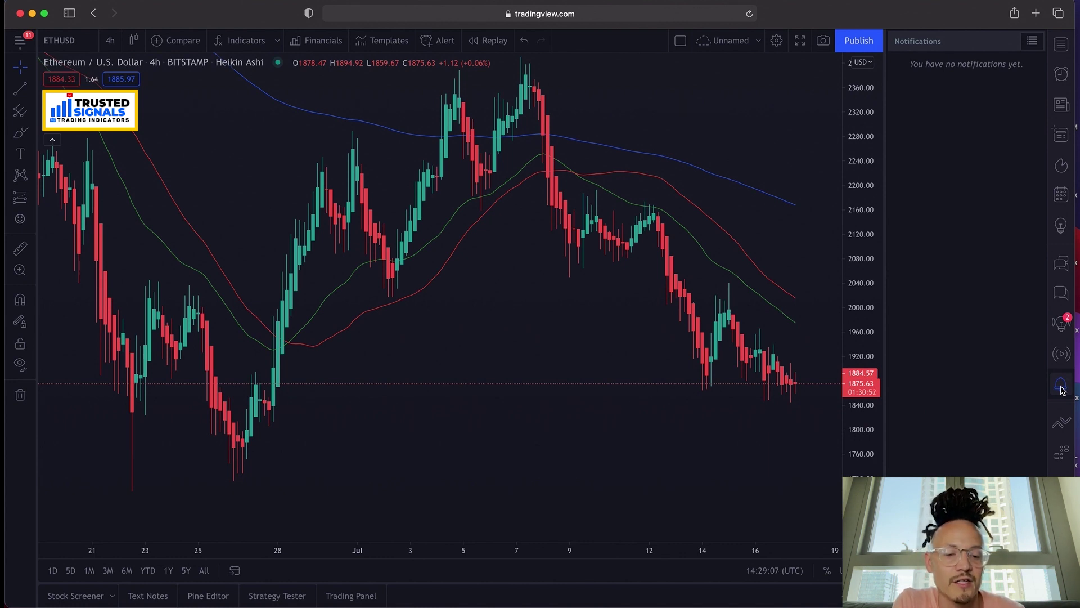
pyautogui.press('super+Tab')
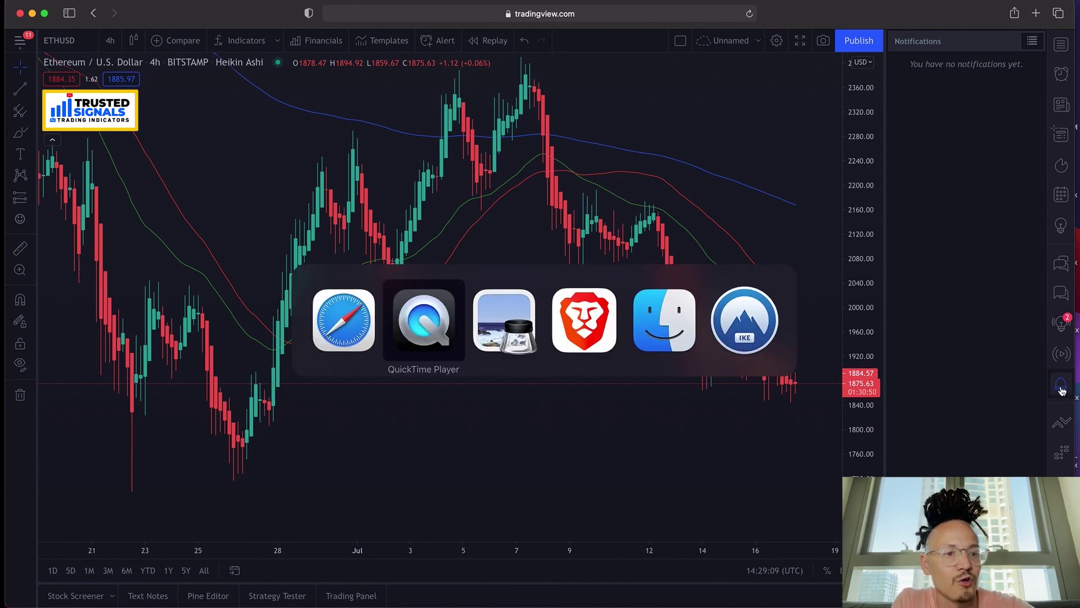
pyautogui.press('super+Tab')
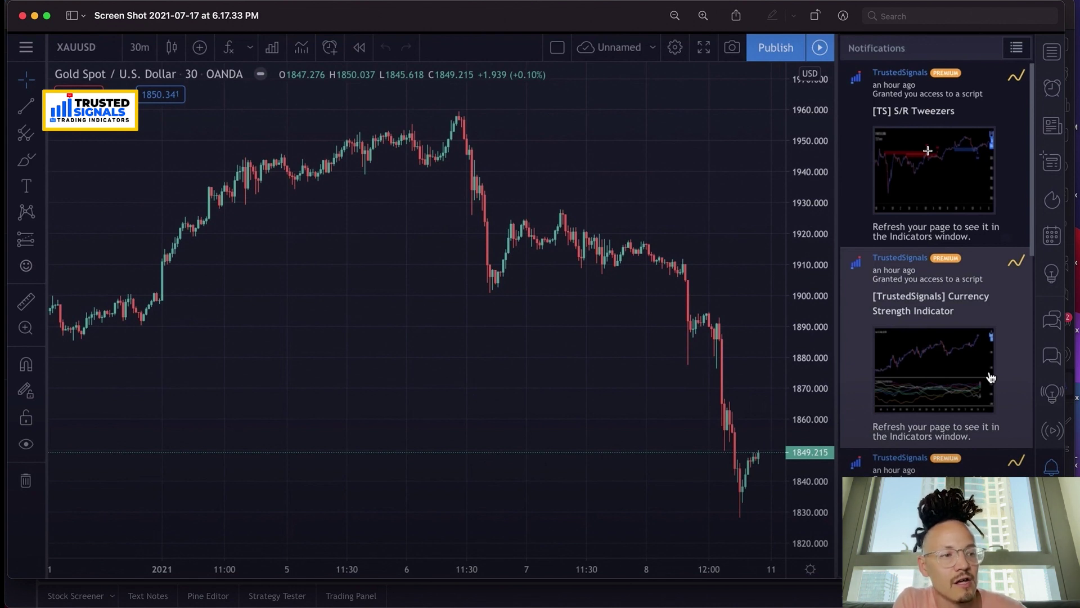
pyautogui.press('super+Tab')
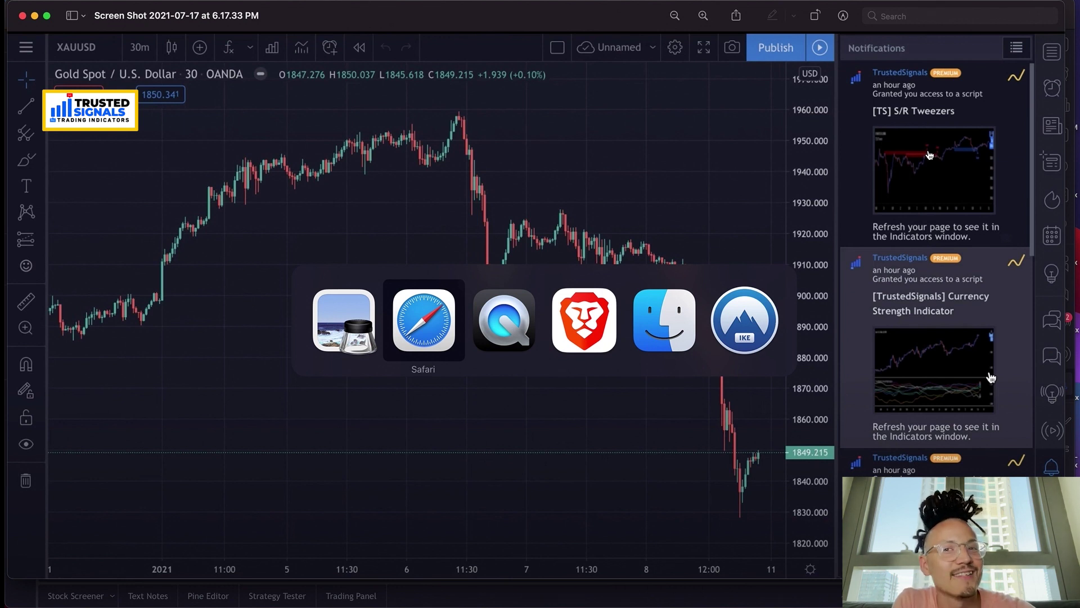
pyautogui.press('super+Tab')
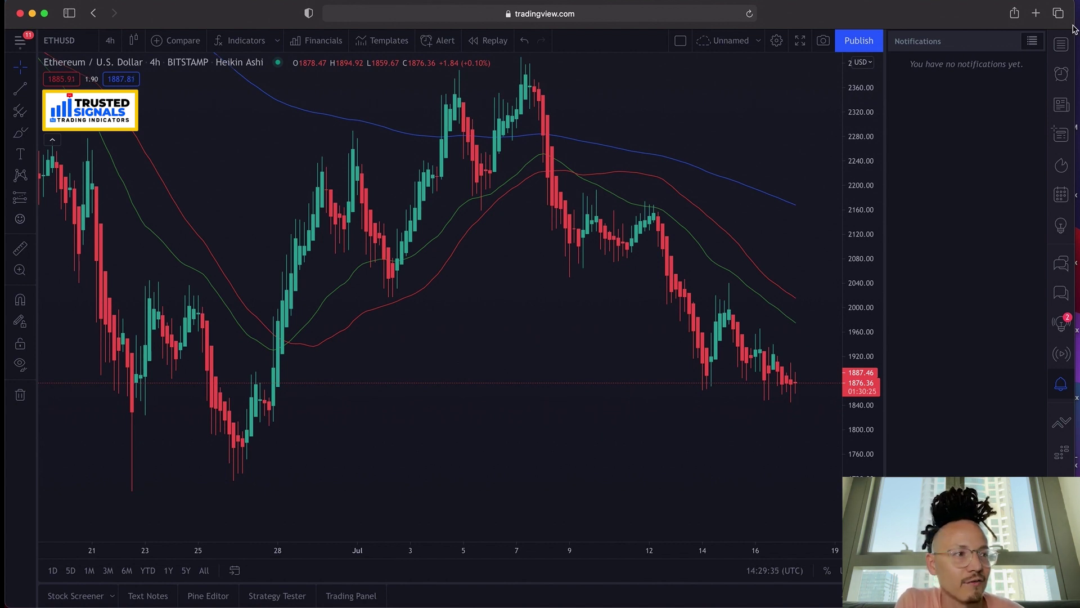
# Step: Close notifications and unfavourite all nine scripts, from Currency Strength Indicator to TrustedSignals™
pyautogui.click(1061, 45)
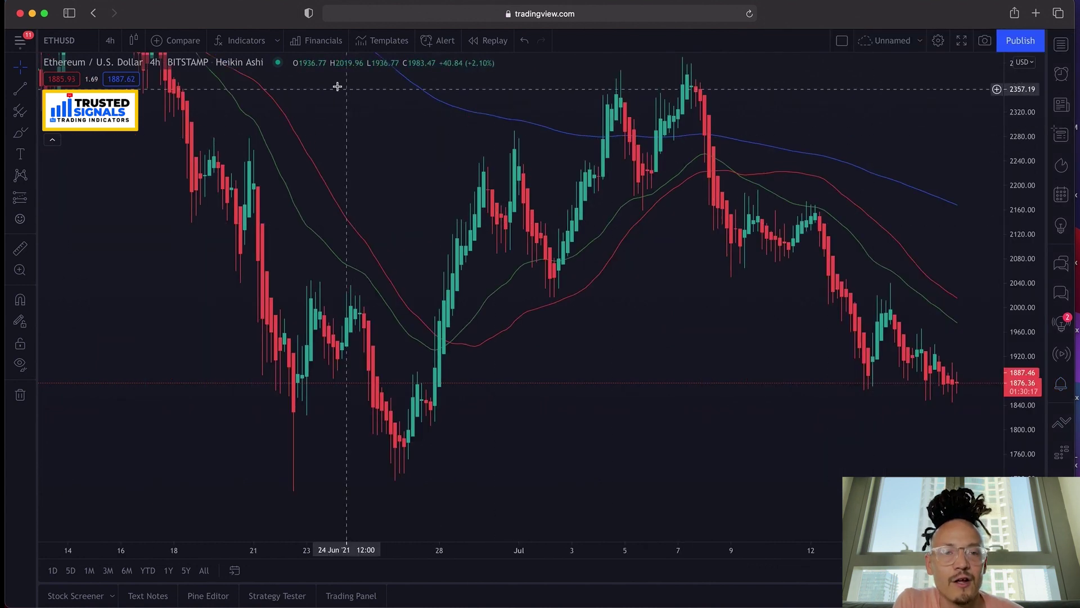
pyautogui.click(244, 43)
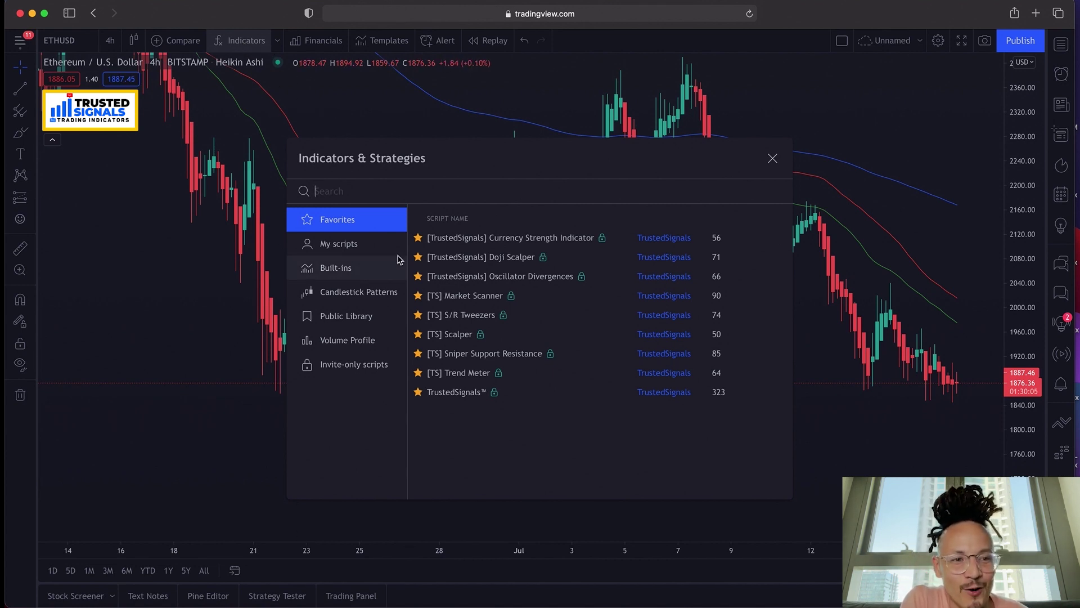
pyautogui.click(418, 238)
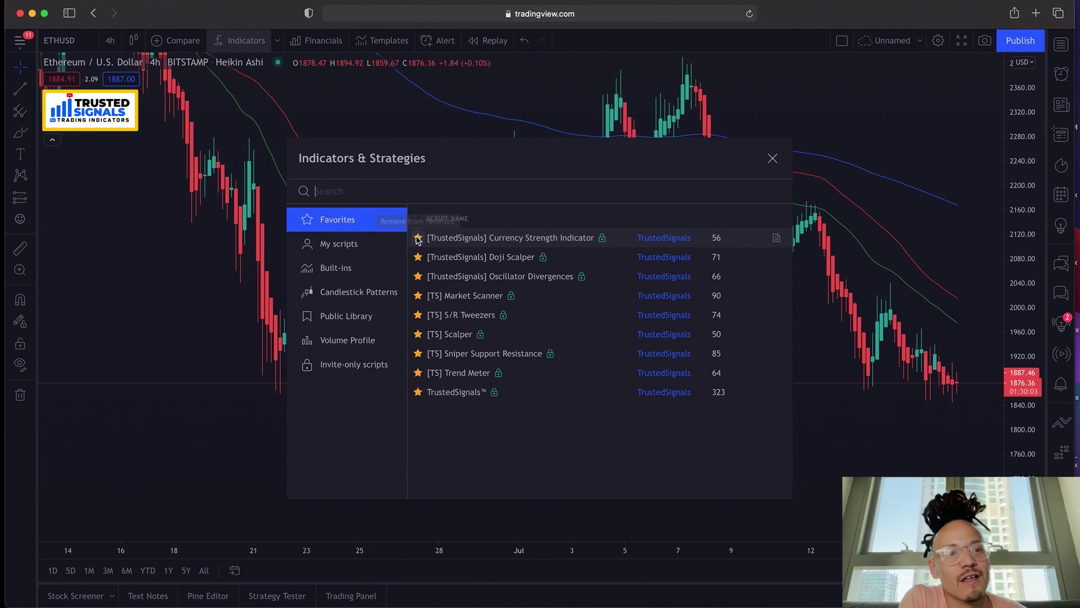
pyautogui.click(419, 241)
pyautogui.click(419, 239)
pyautogui.click(419, 240)
pyautogui.click(419, 239)
pyautogui.click(419, 240)
pyautogui.click(419, 239)
pyautogui.click(418, 240)
pyautogui.click(418, 239)
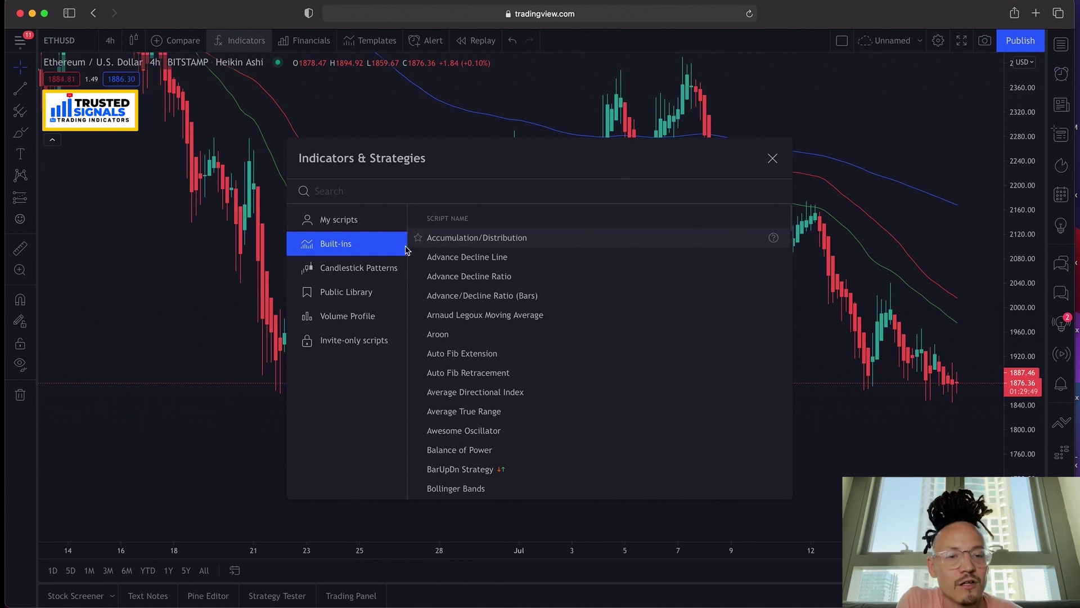
# Step: Add the invite-only TrustedSignals™ indicator to the chart and move the dialog lower
pyautogui.click(348, 349)
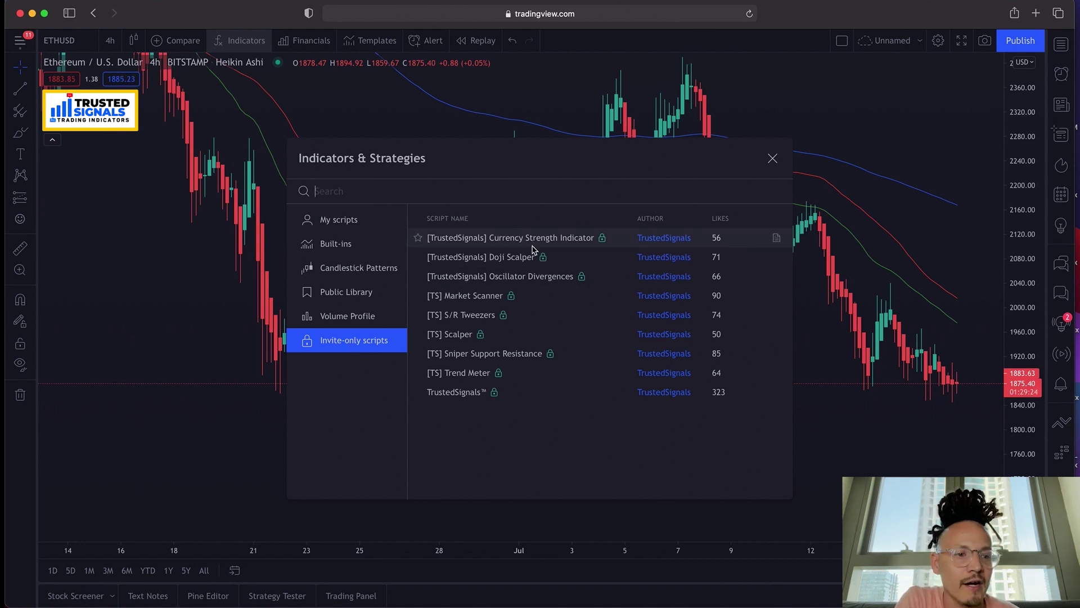
pyautogui.click(473, 392)
pyautogui.moveTo(543, 167); pyautogui.dragTo(485, 329)
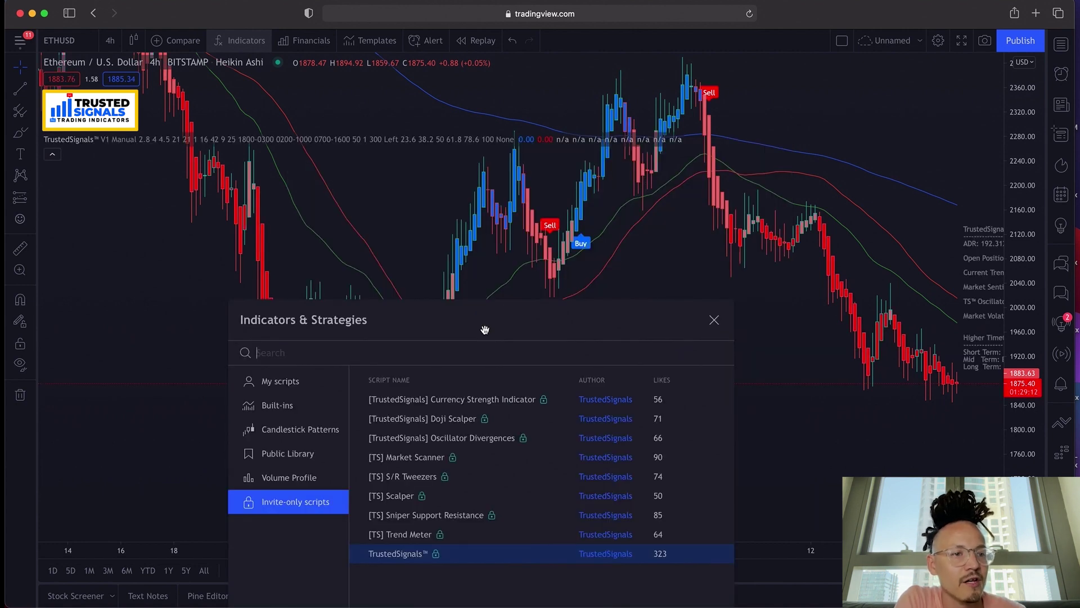
# Step: Close the indicator dialog, collapse the TrustedSignals™ legend, and bring up the forecasting tools
pyautogui.click(714, 320)
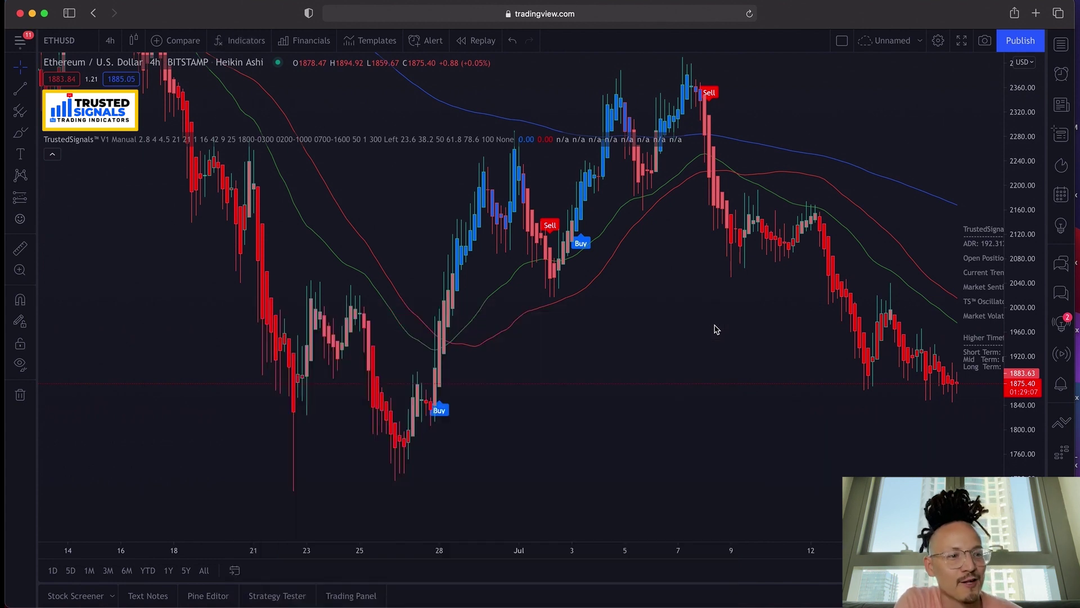
pyautogui.click(50, 160)
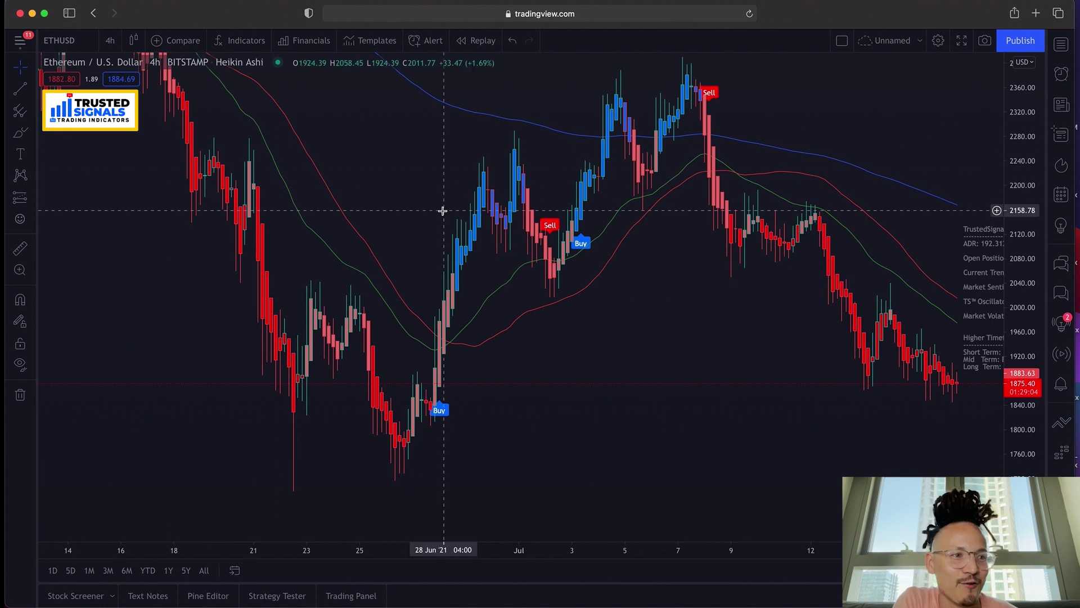
pyautogui.scroll(-3, 450, 225)
pyautogui.hscroll(1, 474, 240)
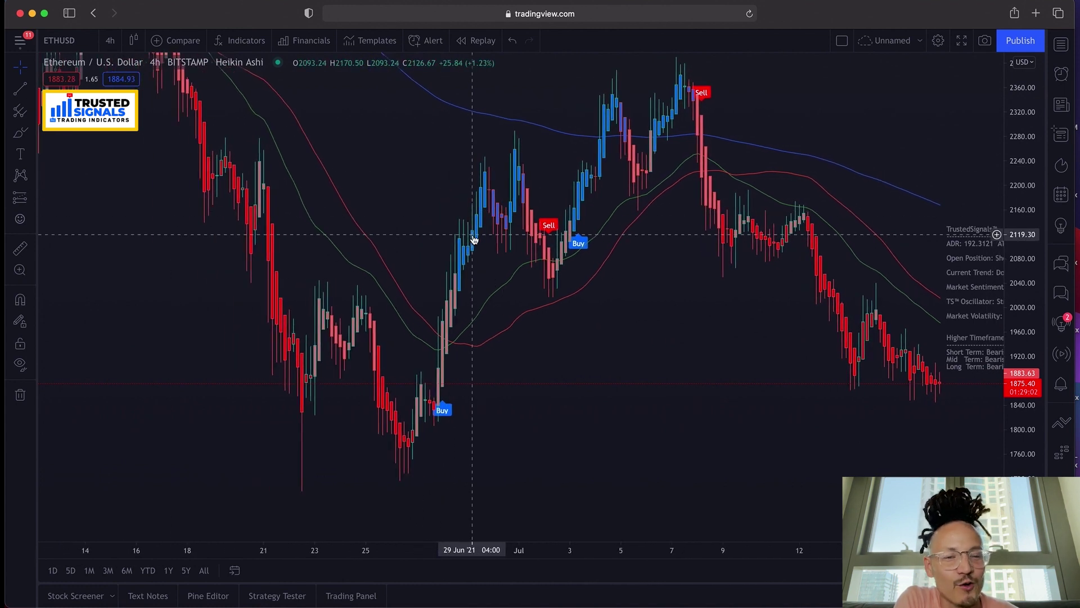
pyautogui.hscroll(3, 474, 239)
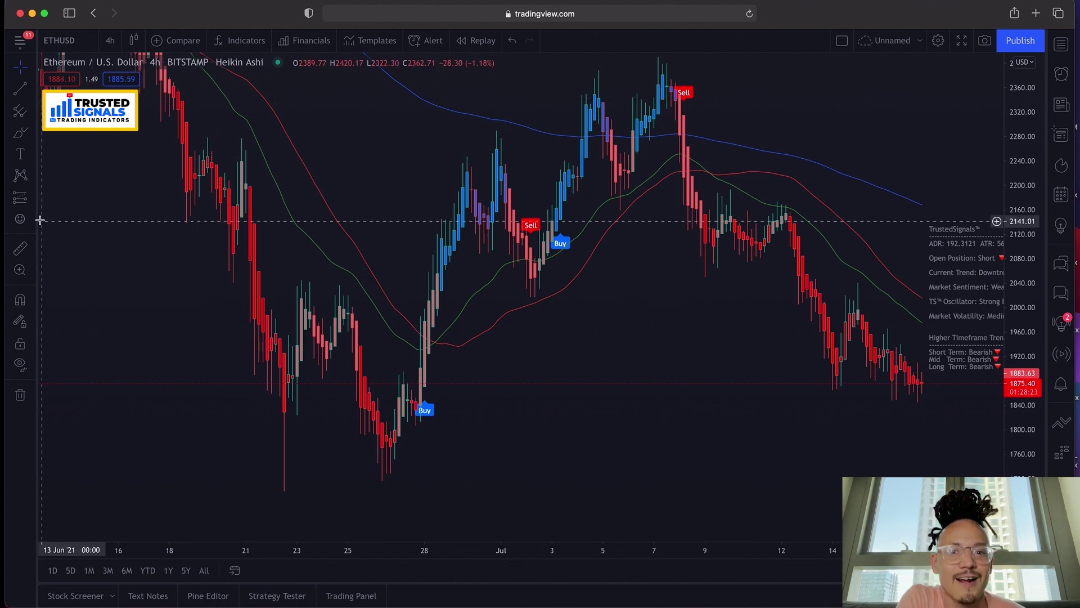
pyautogui.click(29, 201)
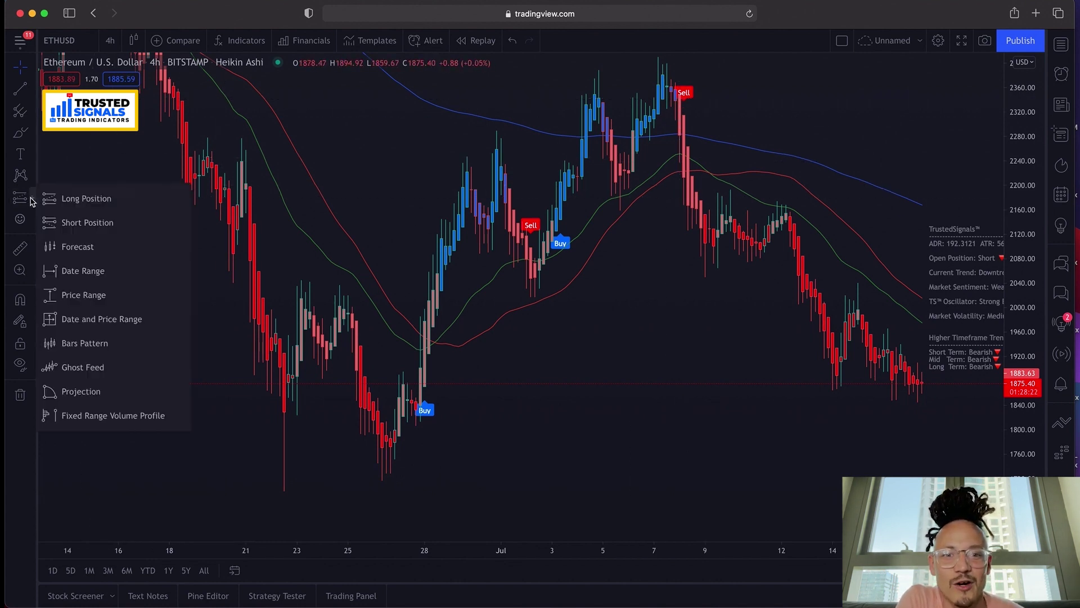
# Step: Draw a short position from the latest Sell signal (467.88 target, 2.48 risk/reward), then delete it
pyautogui.click(77, 224)
pyautogui.moveTo(687, 210); pyautogui.dragTo(696, 388)
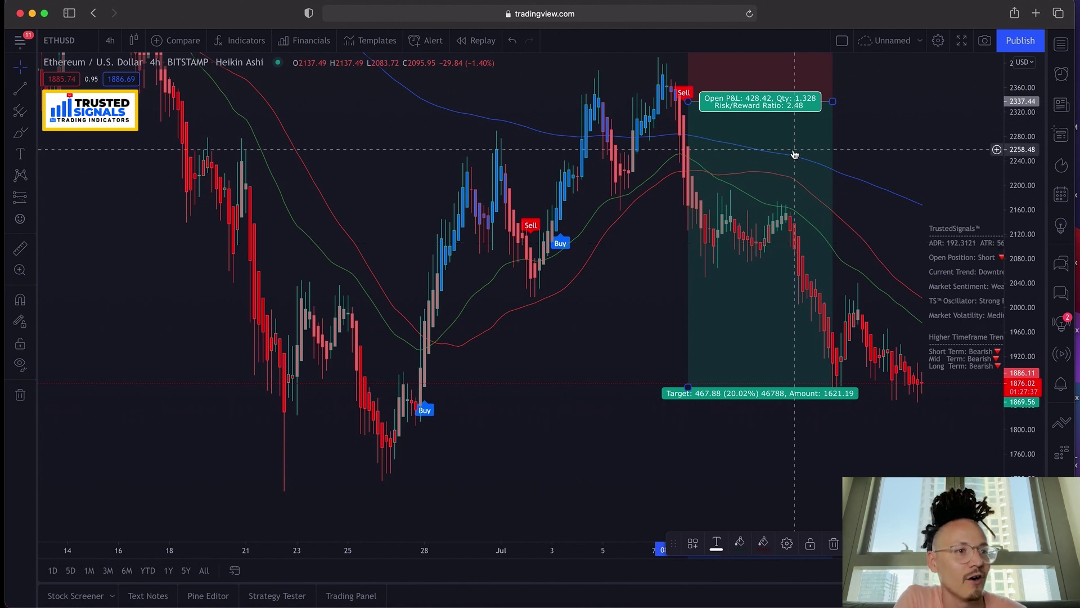
pyautogui.press('BackSpace')
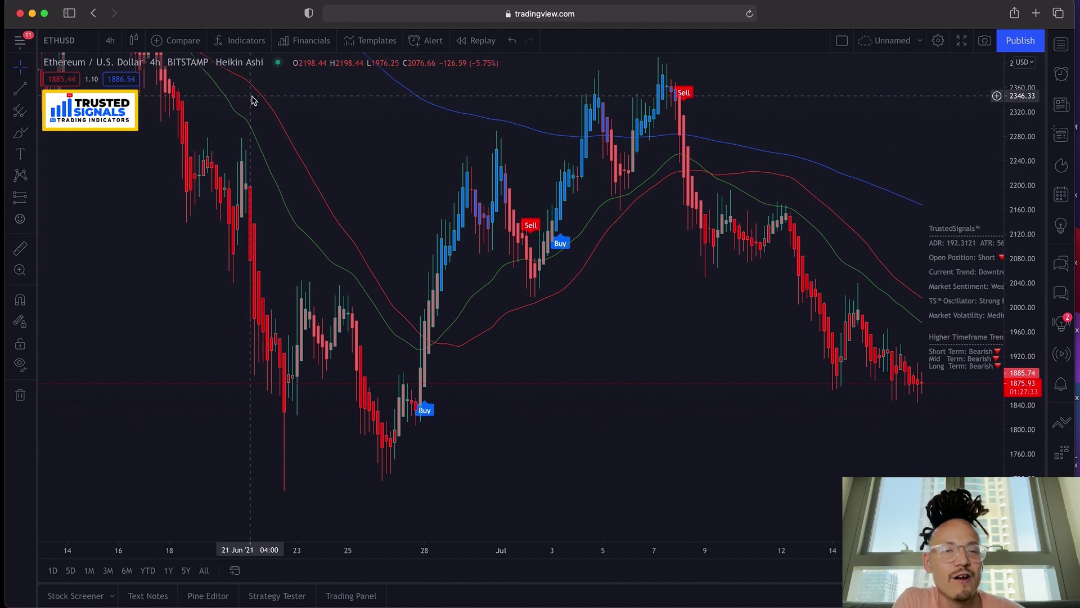
# Step: Open the Indicators & Strategies list to add the Currency Strength Indicator
pyautogui.click(242, 44)
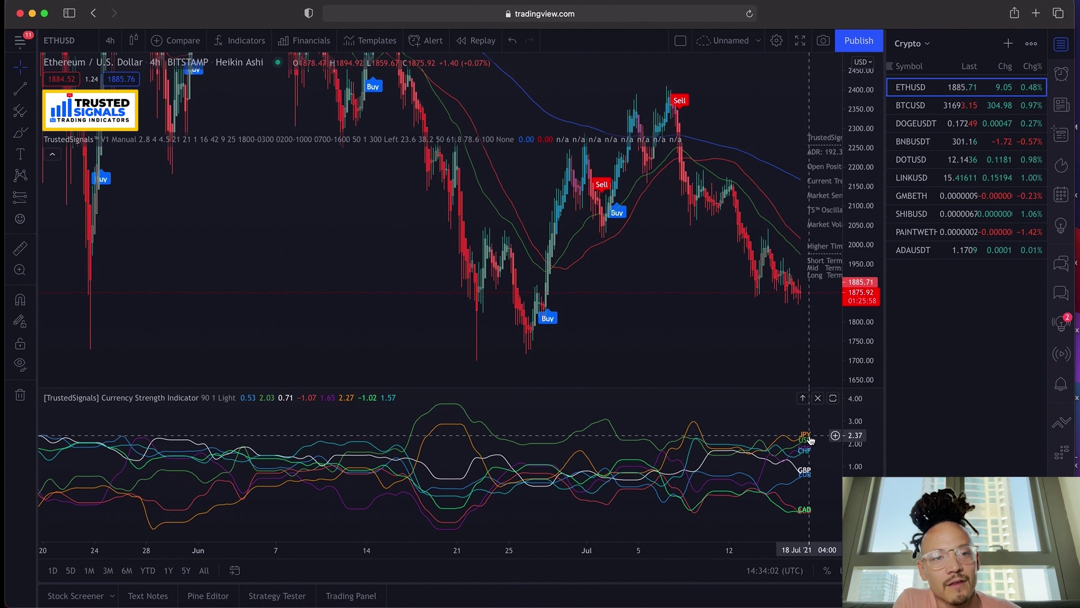
# Step: Favourite TrustedSignals™, Trend Meter, Sniper S/R, Scalper, Market Scanner, Oscillator Divergences, Doji Scalper, Currency Strength
pyautogui.click(251, 45)
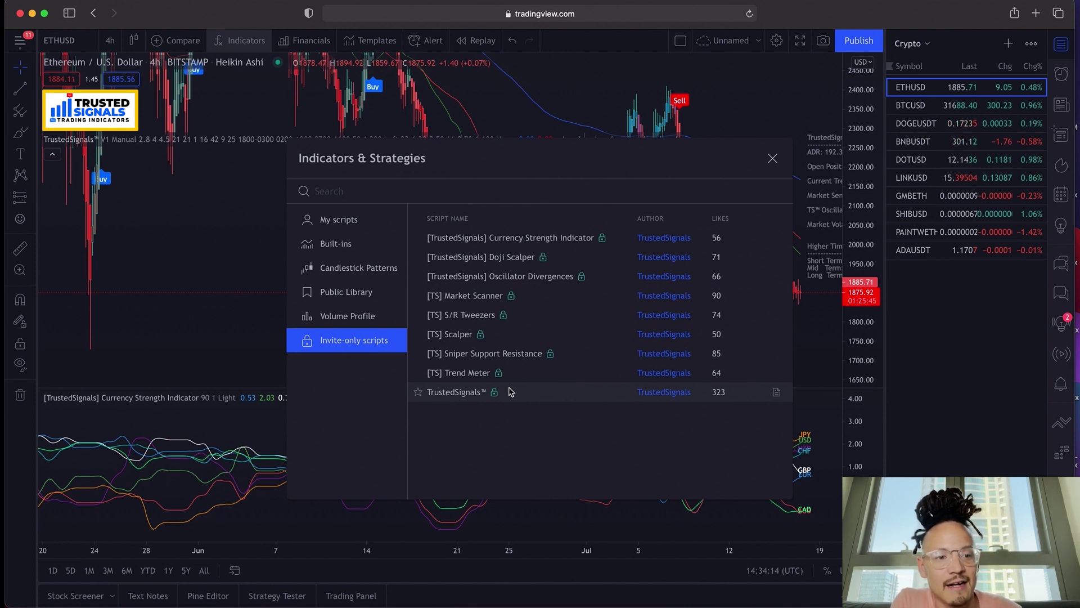
pyautogui.click(418, 393)
pyautogui.click(418, 373)
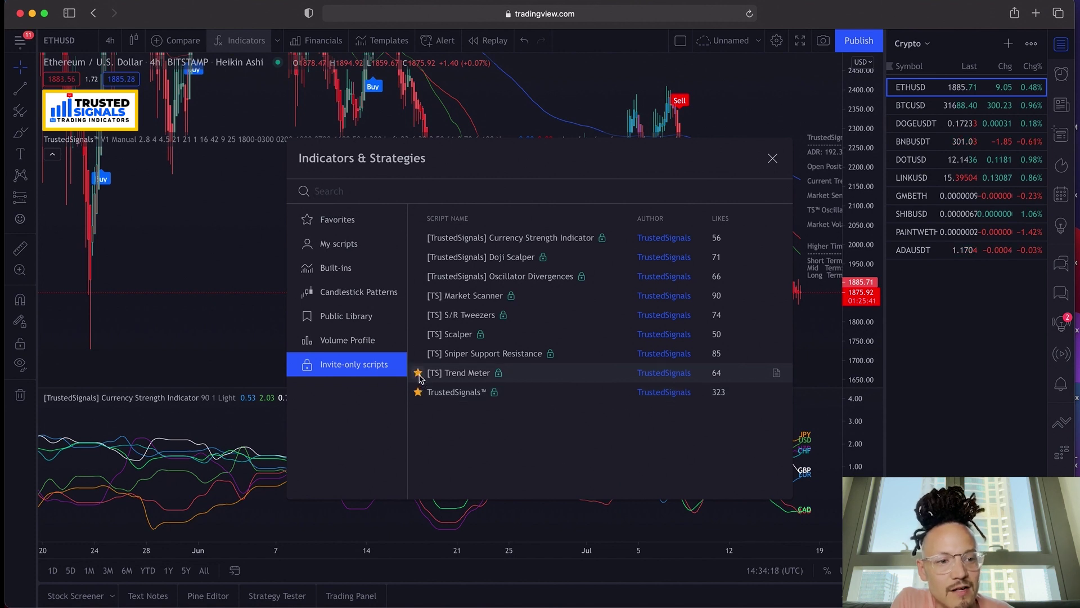
pyautogui.click(418, 334)
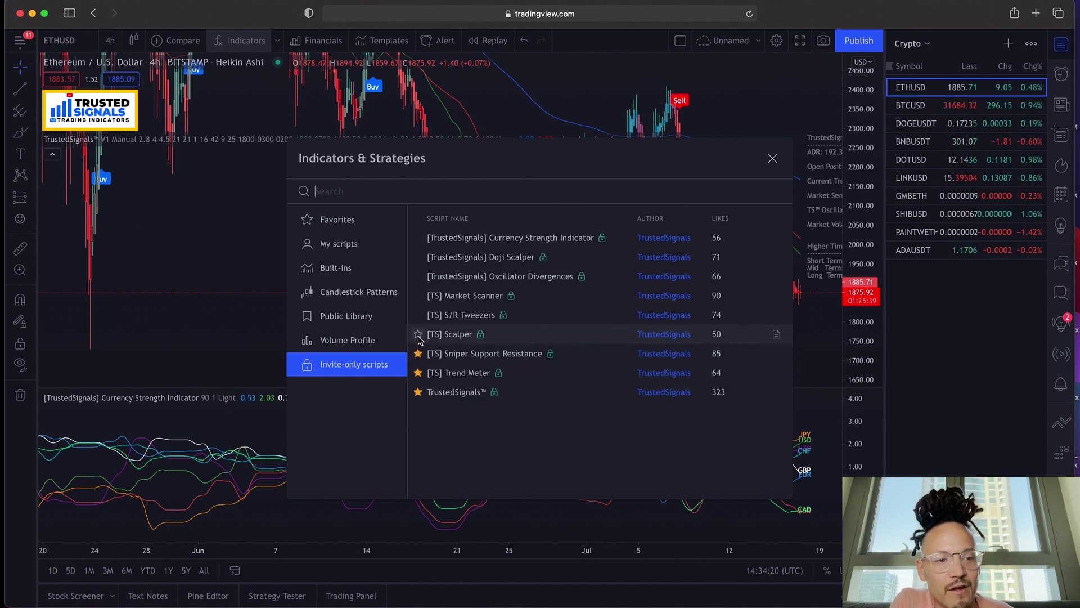
pyautogui.click(418, 316)
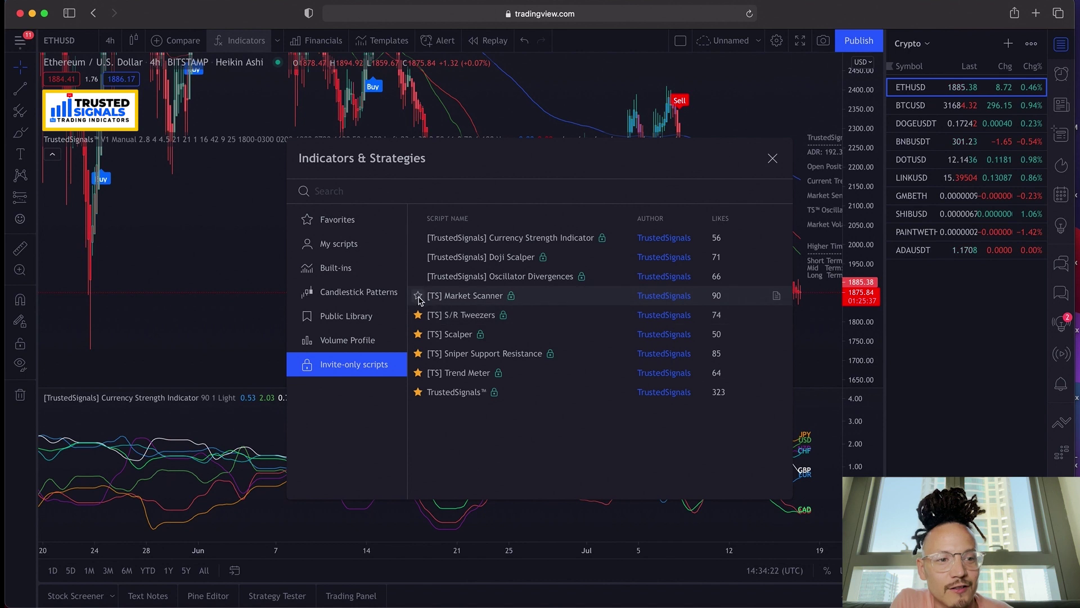
pyautogui.click(418, 297)
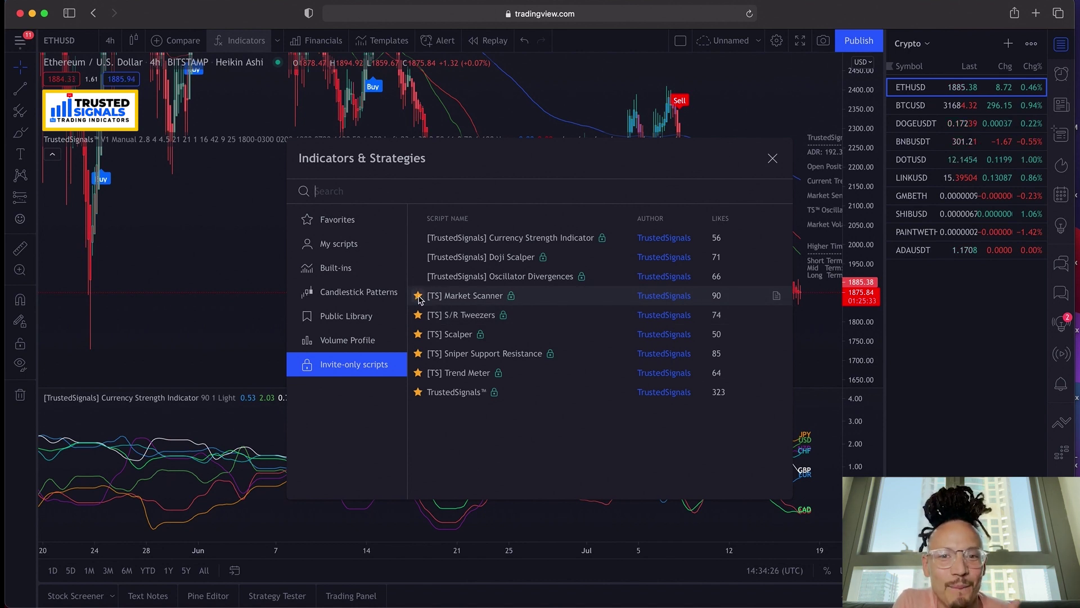
pyautogui.click(418, 276)
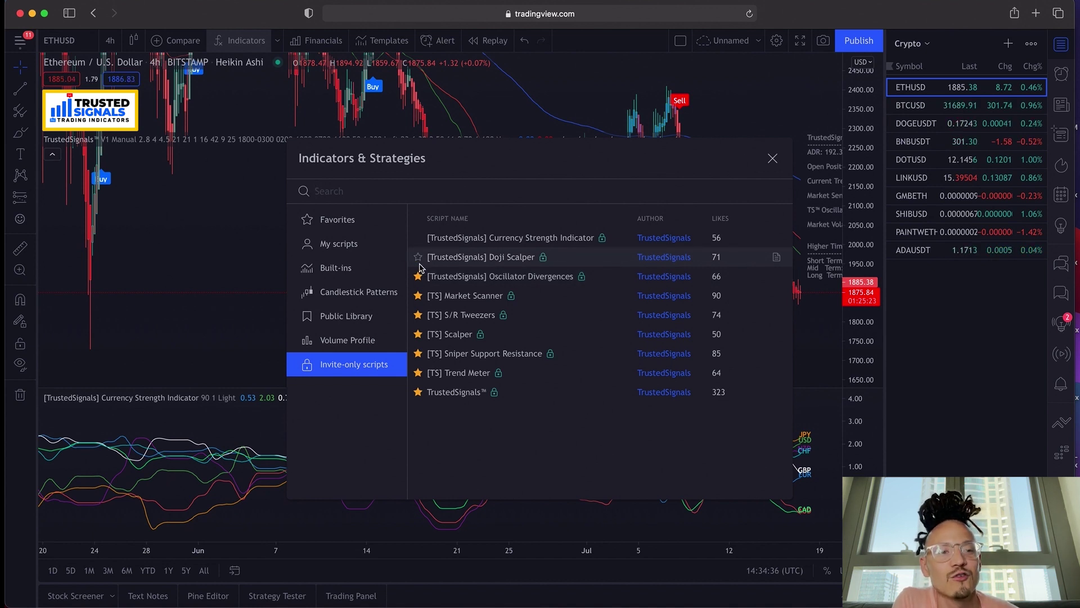
pyautogui.click(417, 257)
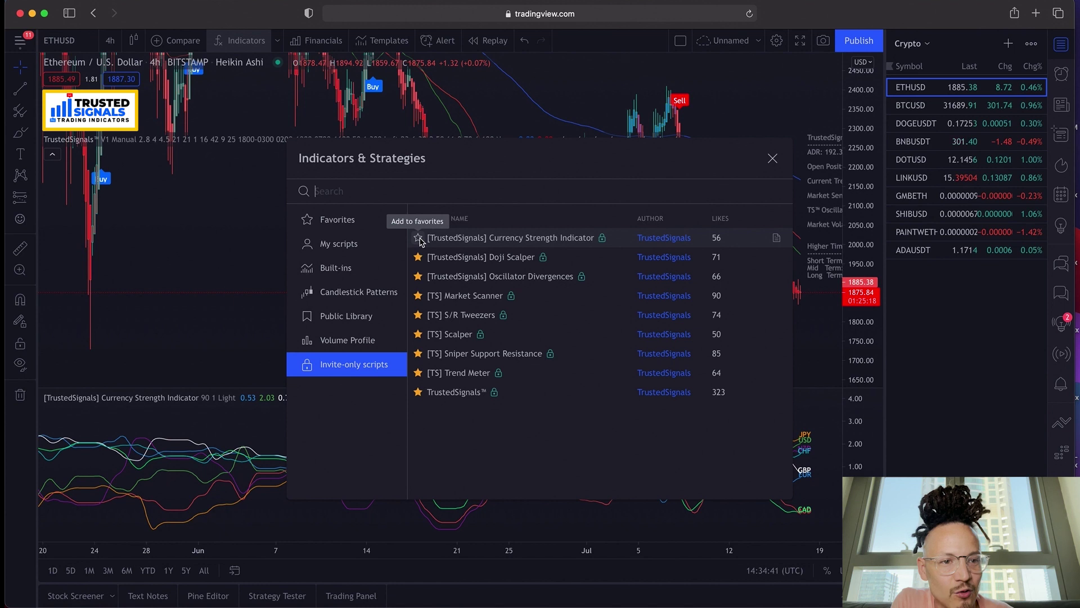
pyautogui.click(419, 239)
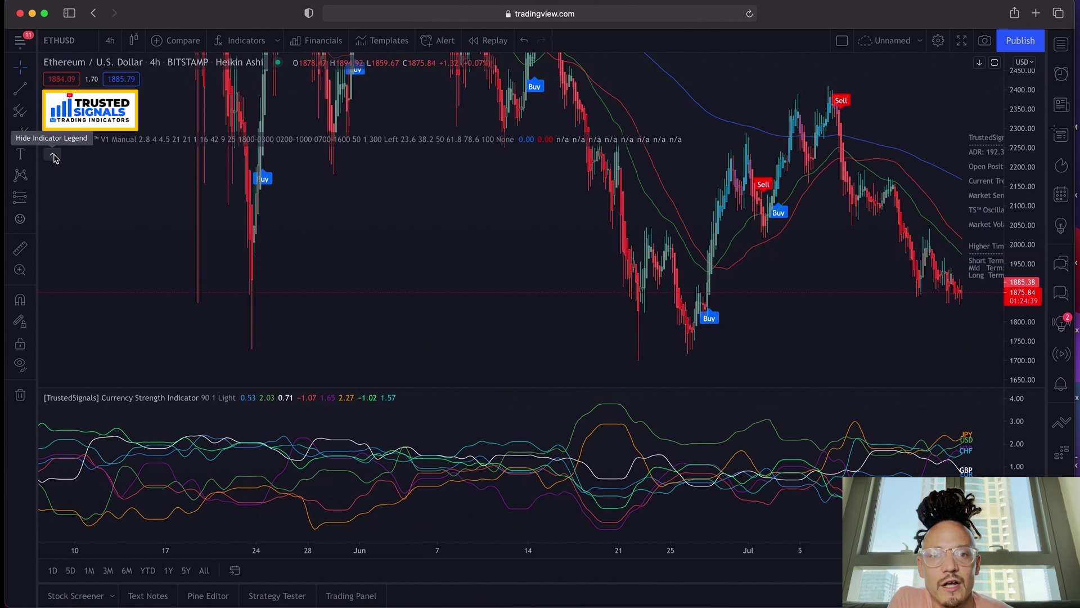
# Step: Tick Show Support/Resistance in the TrustedSignals™ indicator's Inputs settings and apply it
pyautogui.click(53, 153)
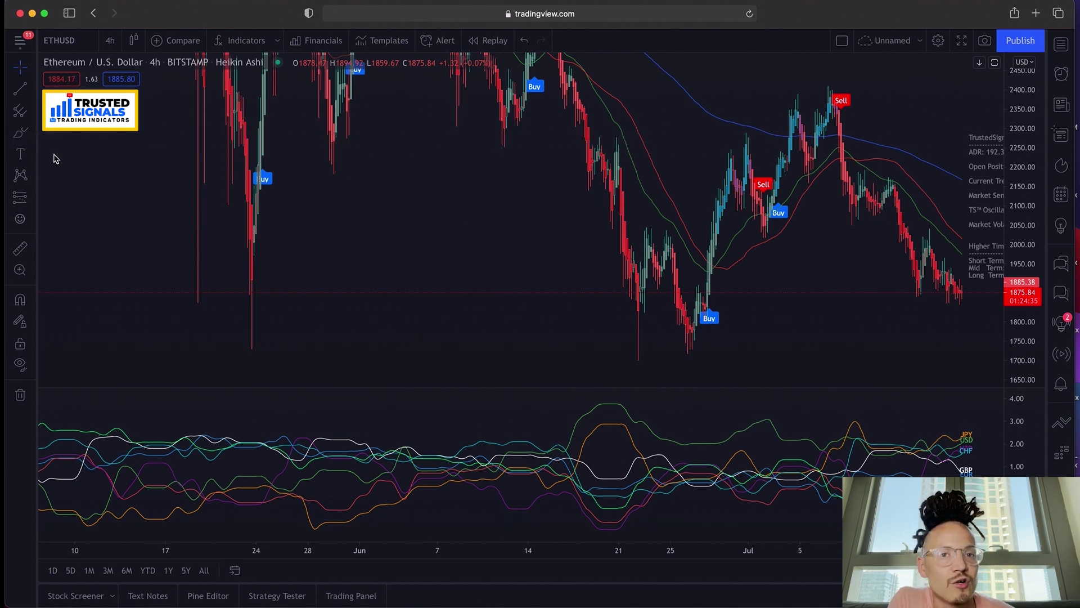
pyautogui.click(52, 153)
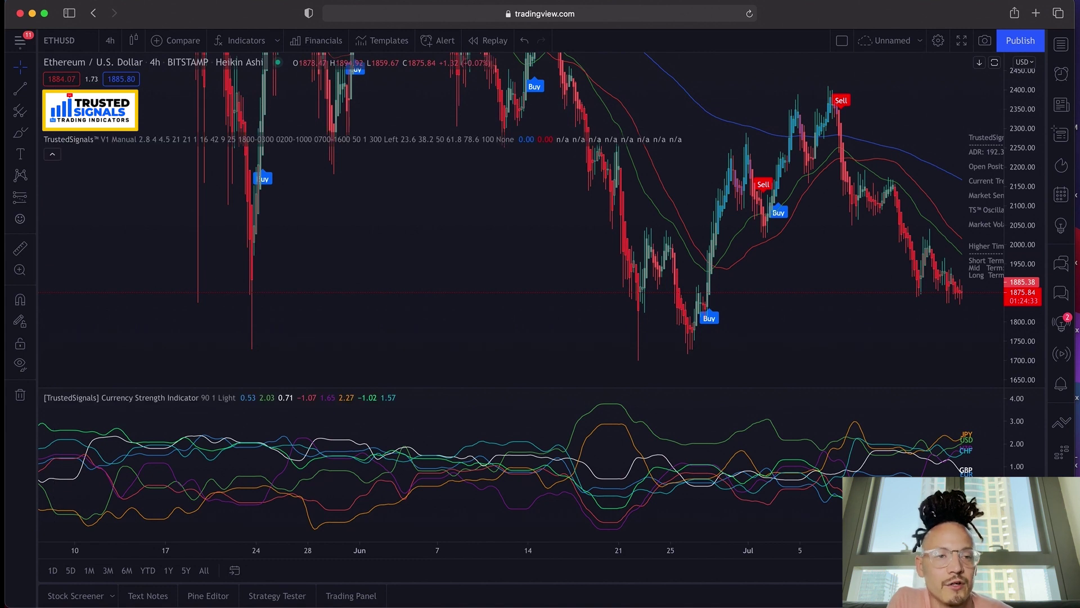
pyautogui.click(543, 139)
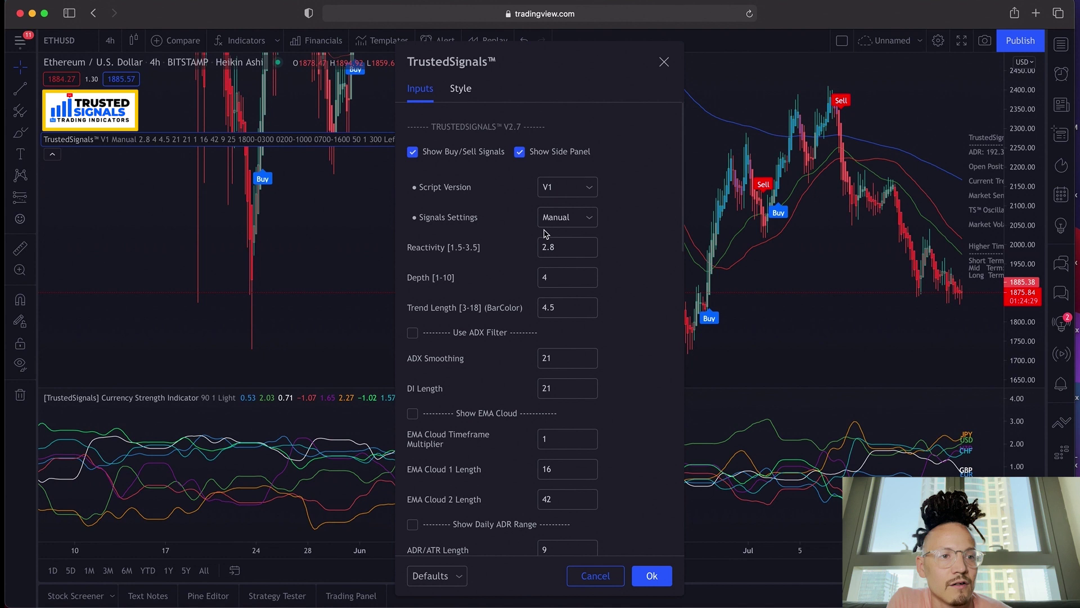
pyautogui.scroll(-5, 548, 231)
pyautogui.scroll(-9, 545, 234)
pyautogui.scroll(2, 544, 234)
pyautogui.scroll(1, 544, 234)
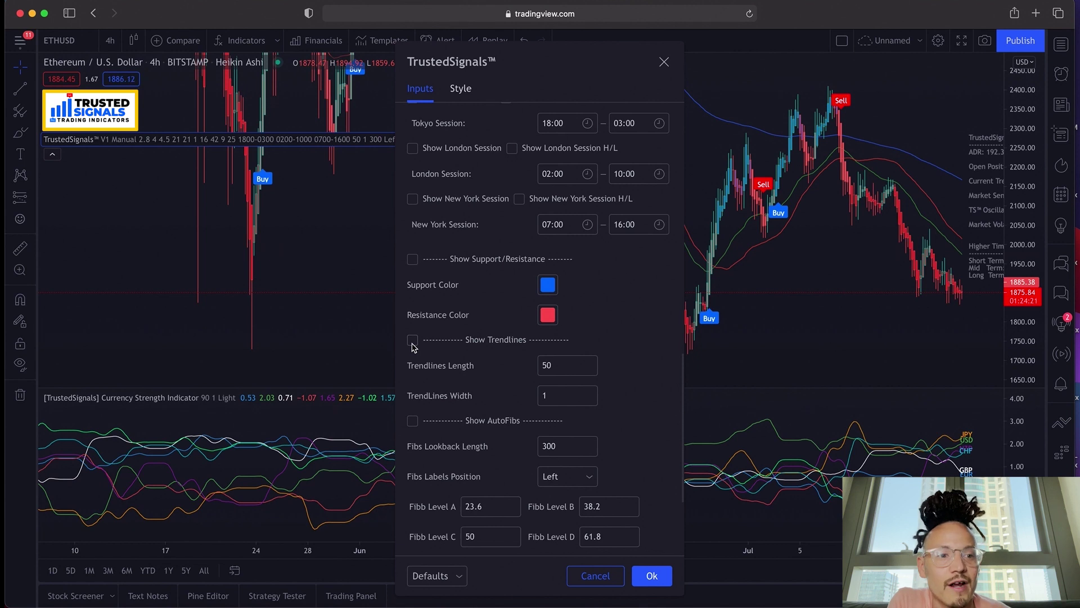
pyautogui.click(412, 260)
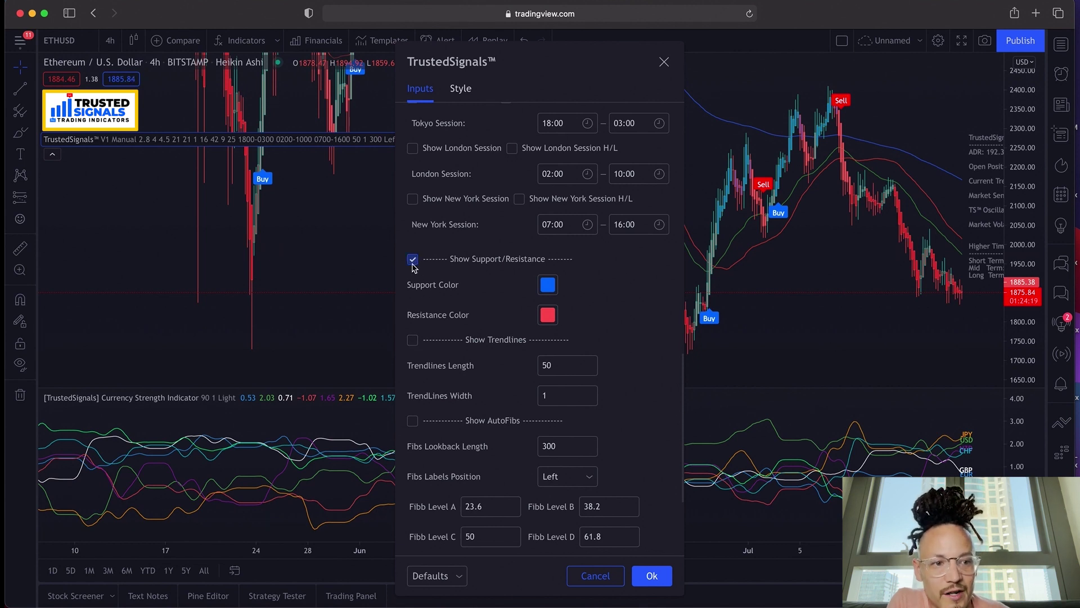
pyautogui.click(664, 62)
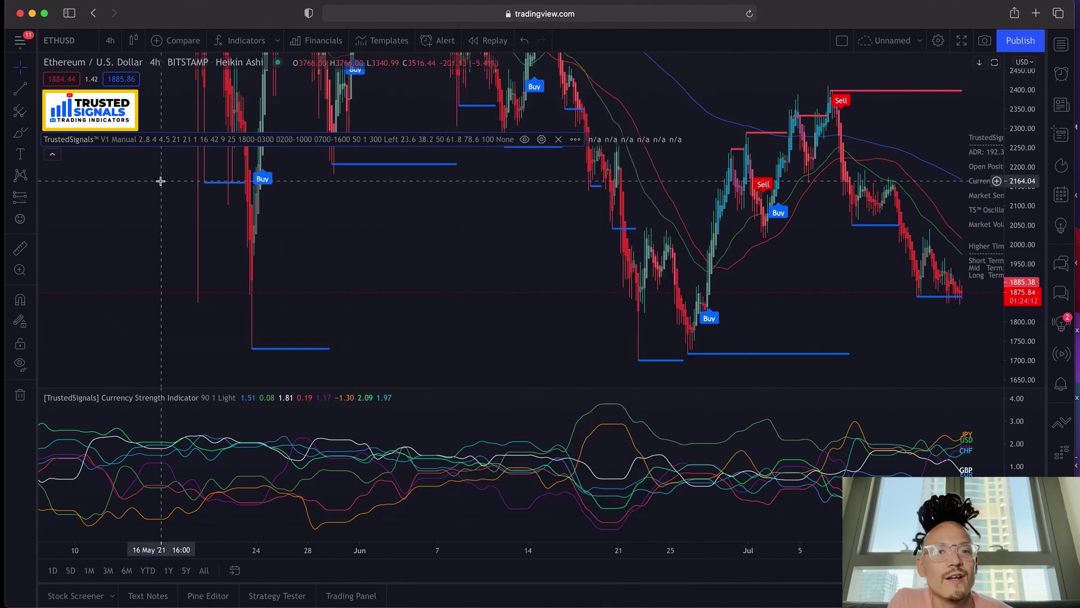
# Step: Collapse the indicator legend, then drag the pane divider down to enlarge the ETHUSD chart
pyautogui.click(52, 157)
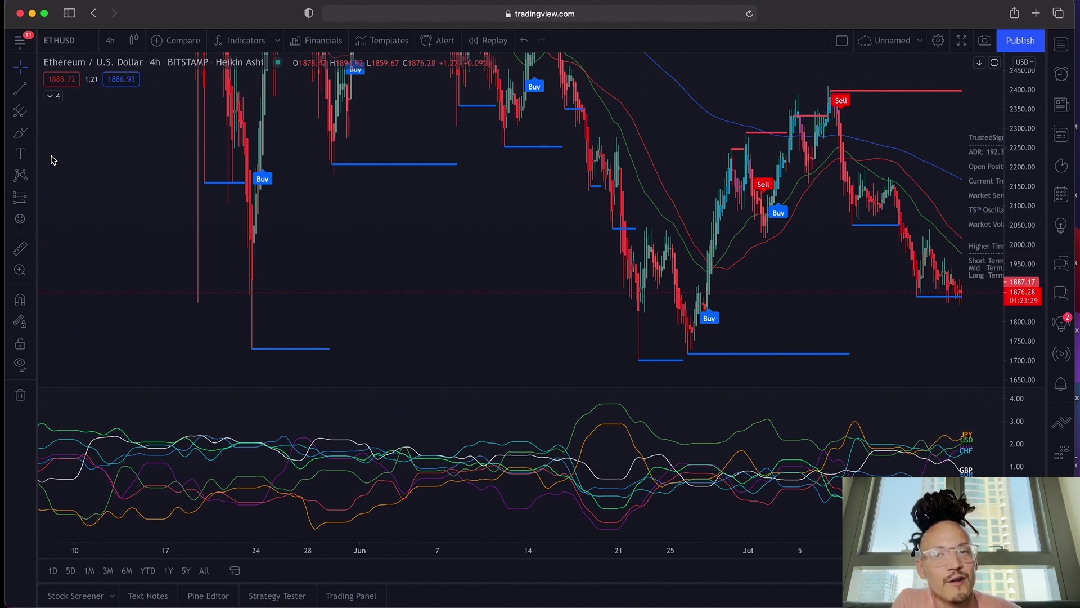
pyautogui.hscroll(5, 844, 390)
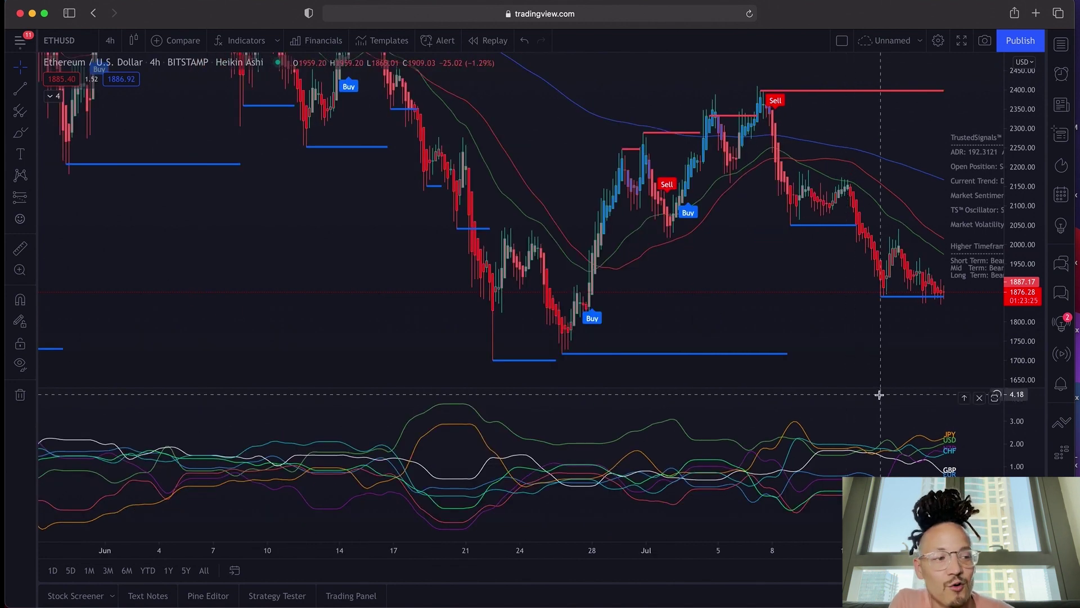
pyautogui.moveTo(1031, 397); pyautogui.dragTo(1031, 516)
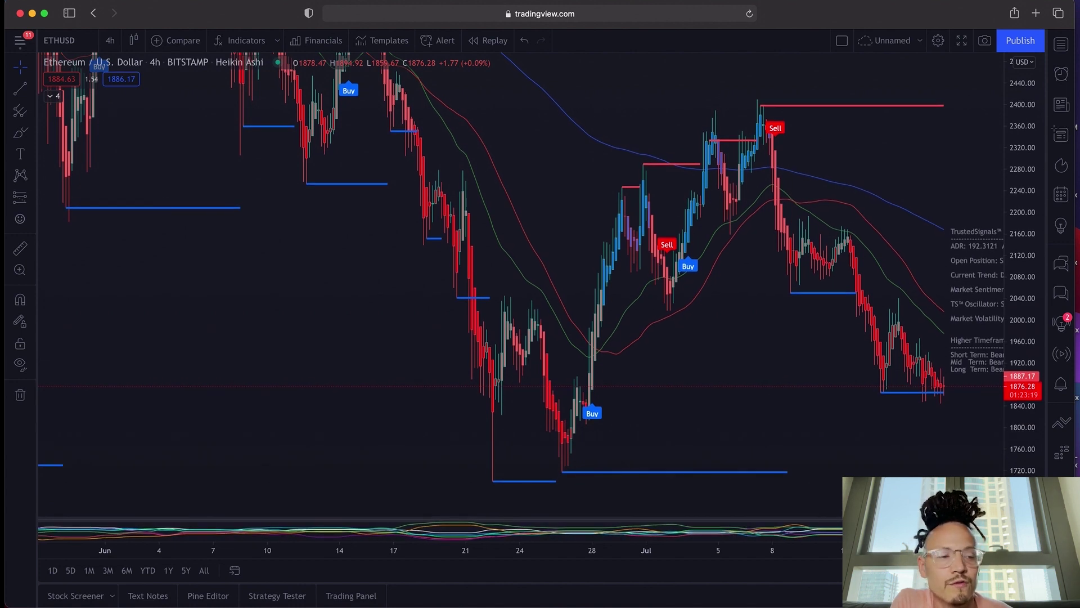